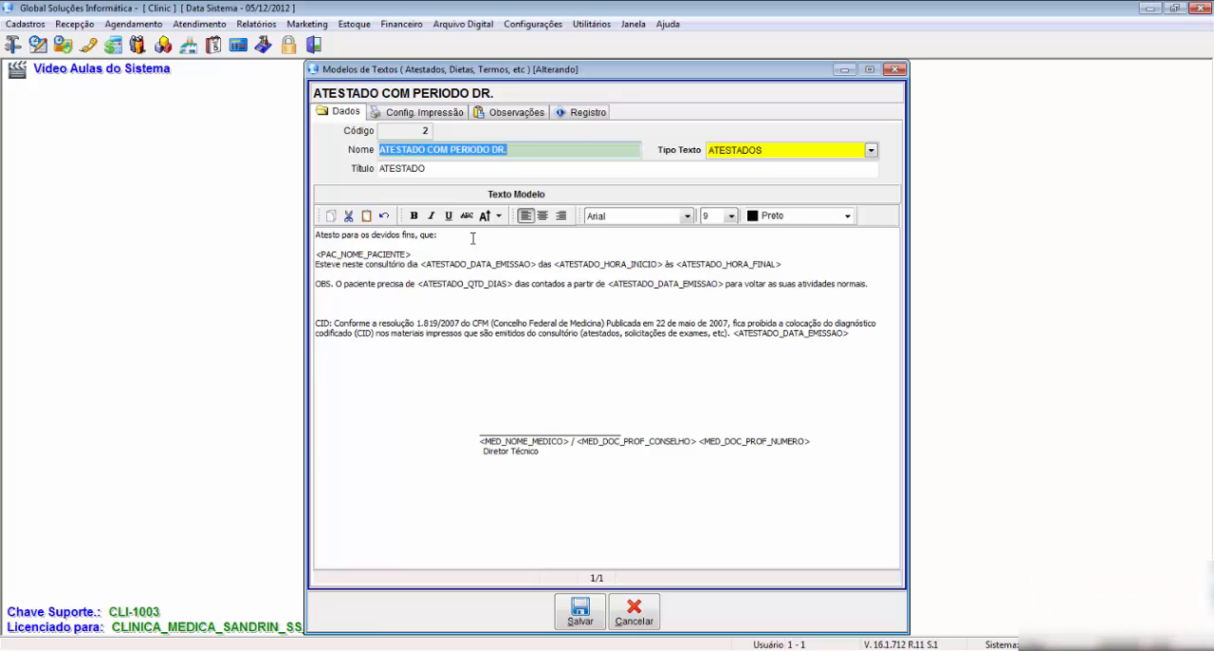
Step: Insert three blank lines below the opening line "Atesto para os devidos fins, que:" in the certificate template
click(473, 238)
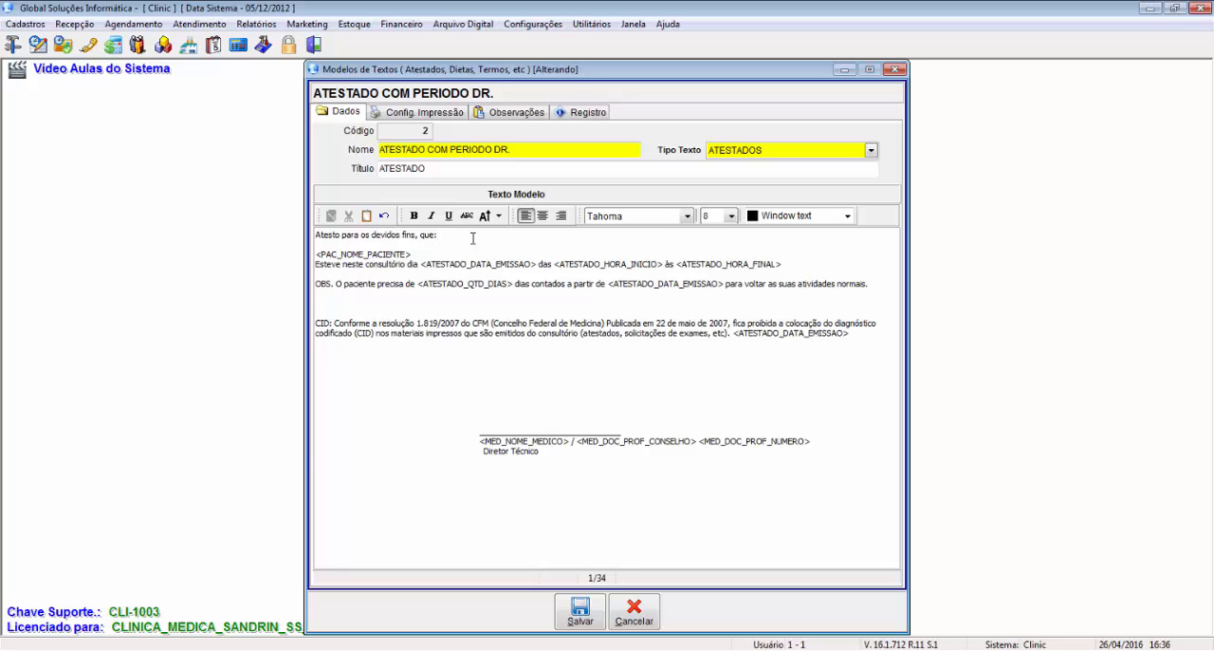
key(Return)
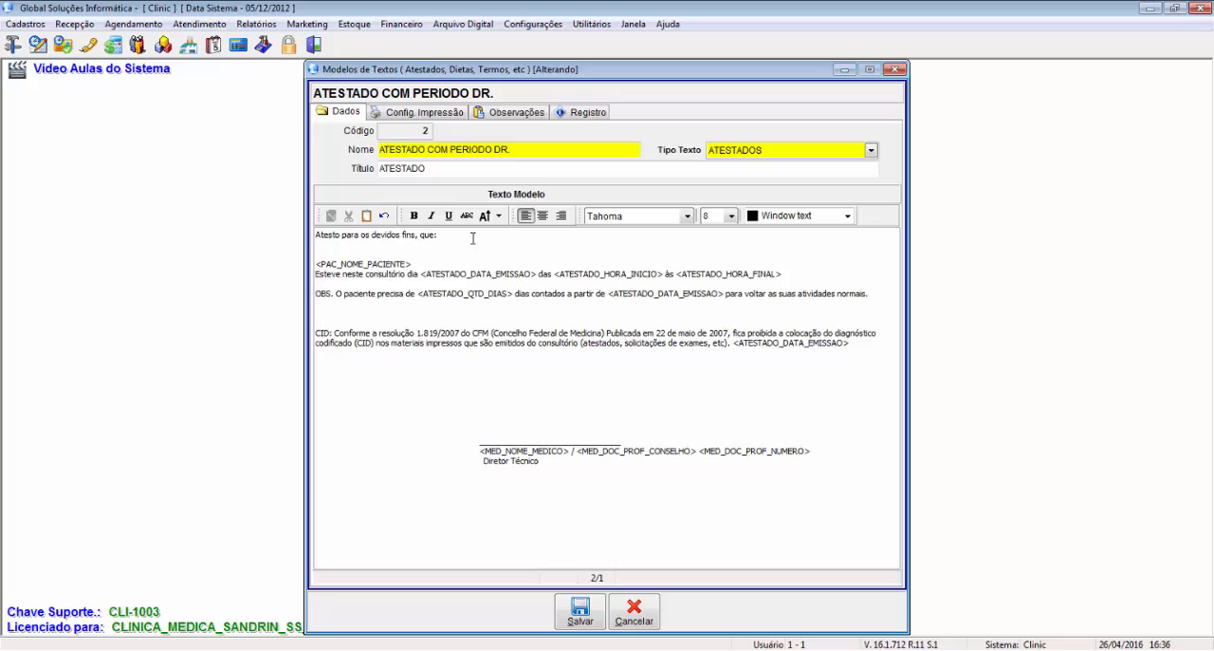
key(Return)
key(Return)
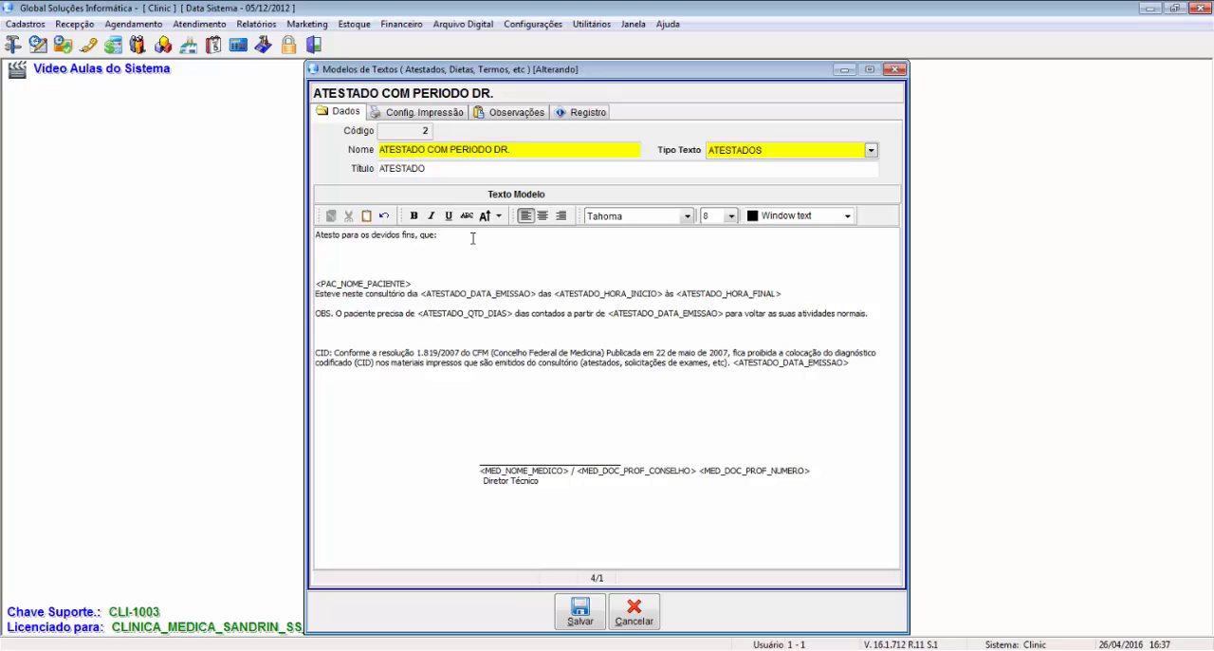
key(Tab)
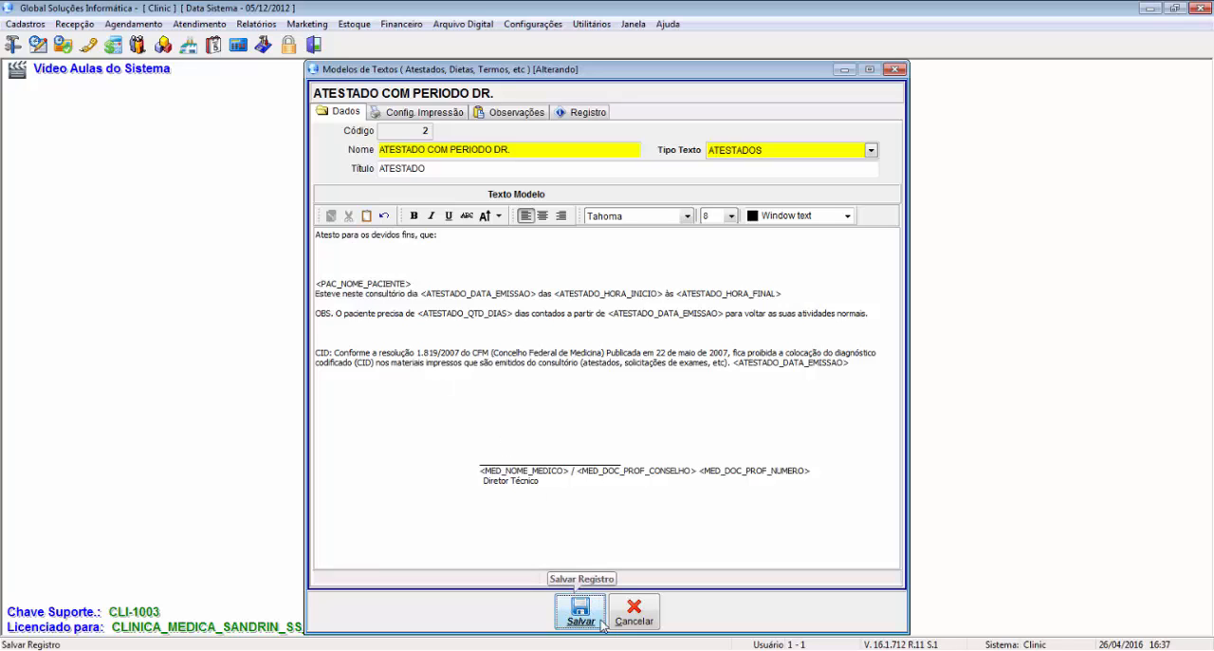
click(352, 259)
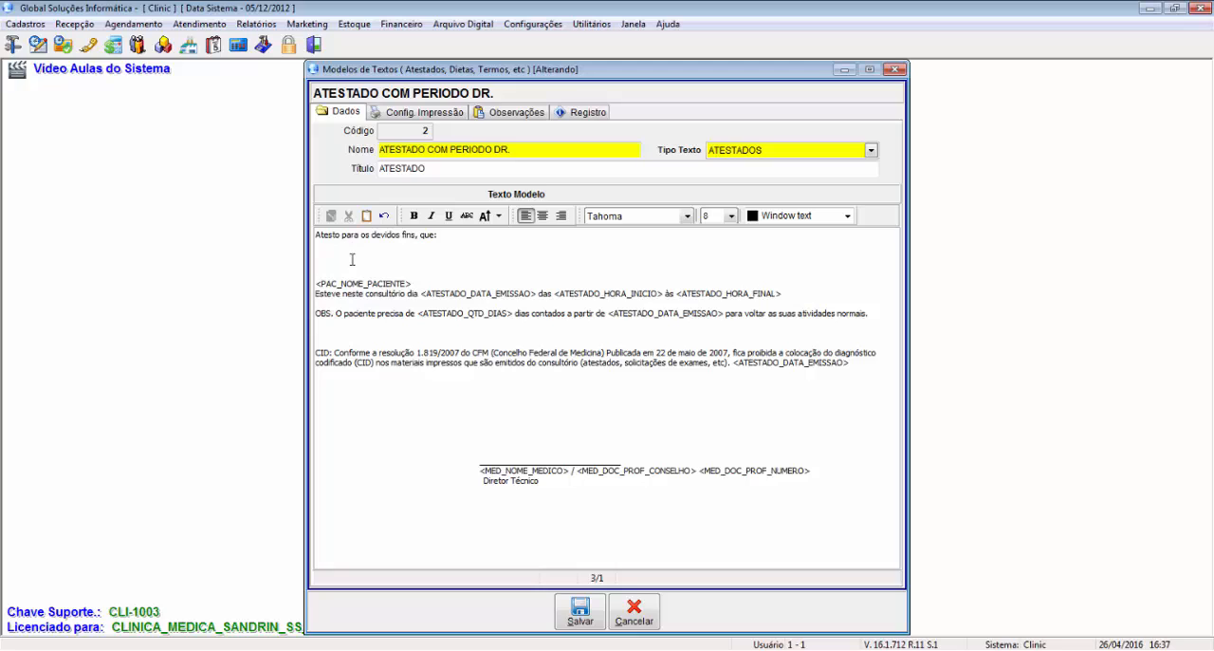
Step: Remove the <PAC_NOME_PACIENTE> field from the template text and reinsert it on the same line with the Nome Paciente macro
click(413, 282)
drag(317, 234, 437, 236)
click(410, 283)
drag(410, 283, 317, 287)
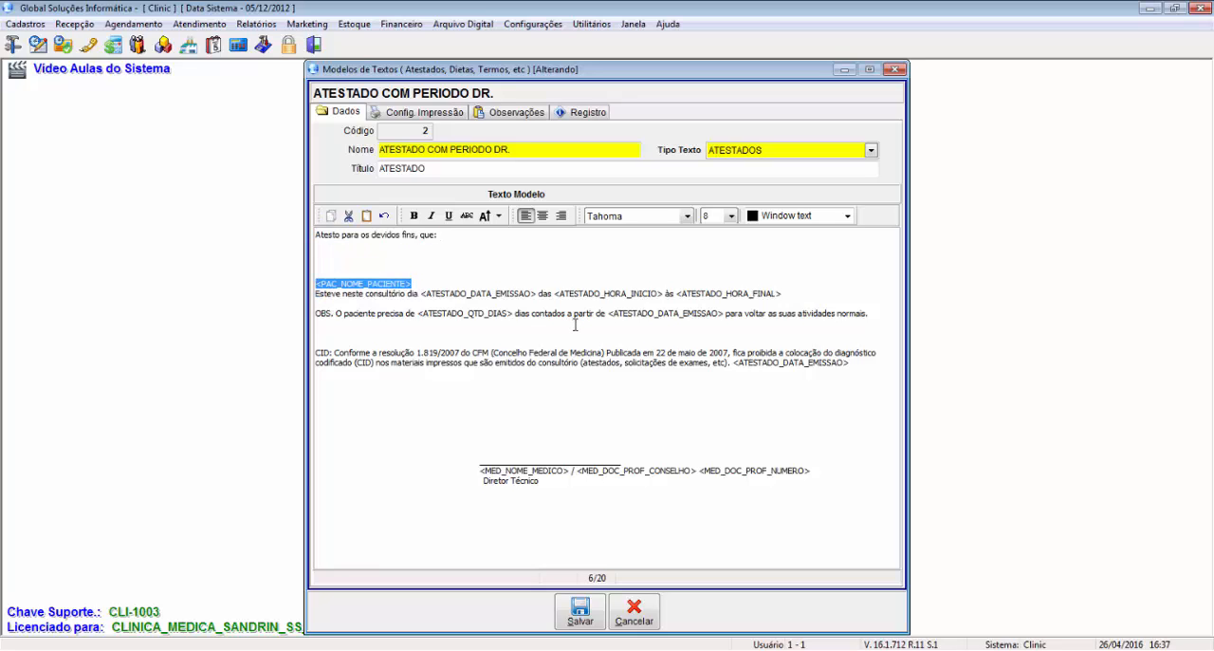
key(Delete)
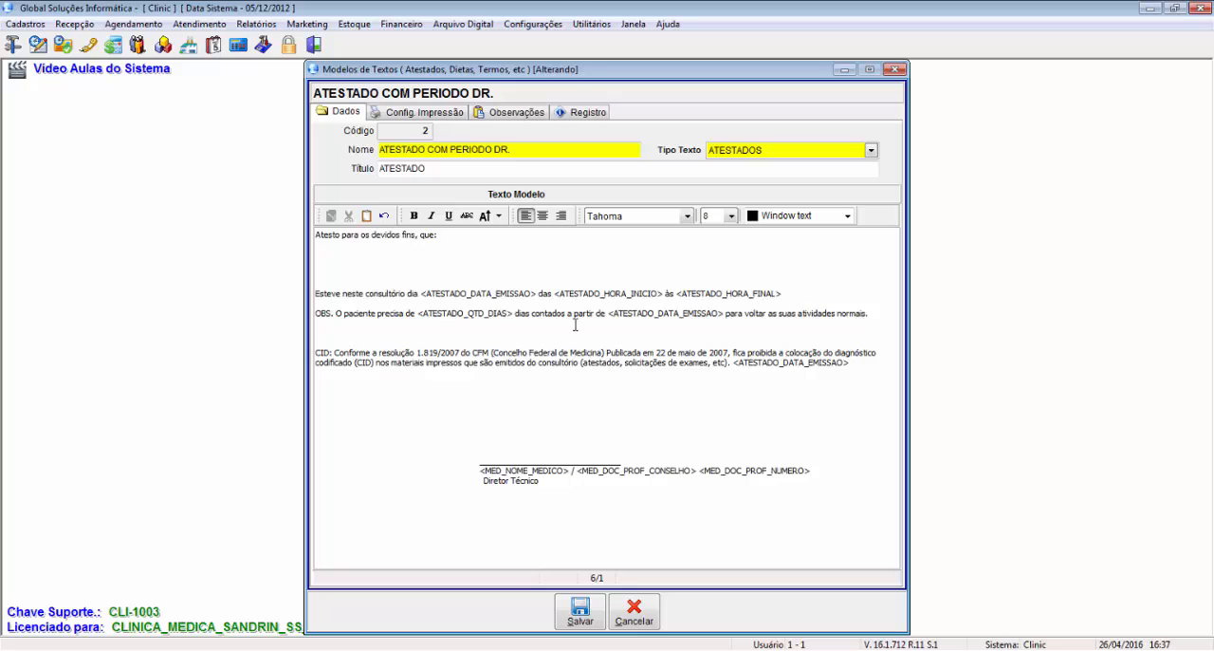
right_click(326, 283)
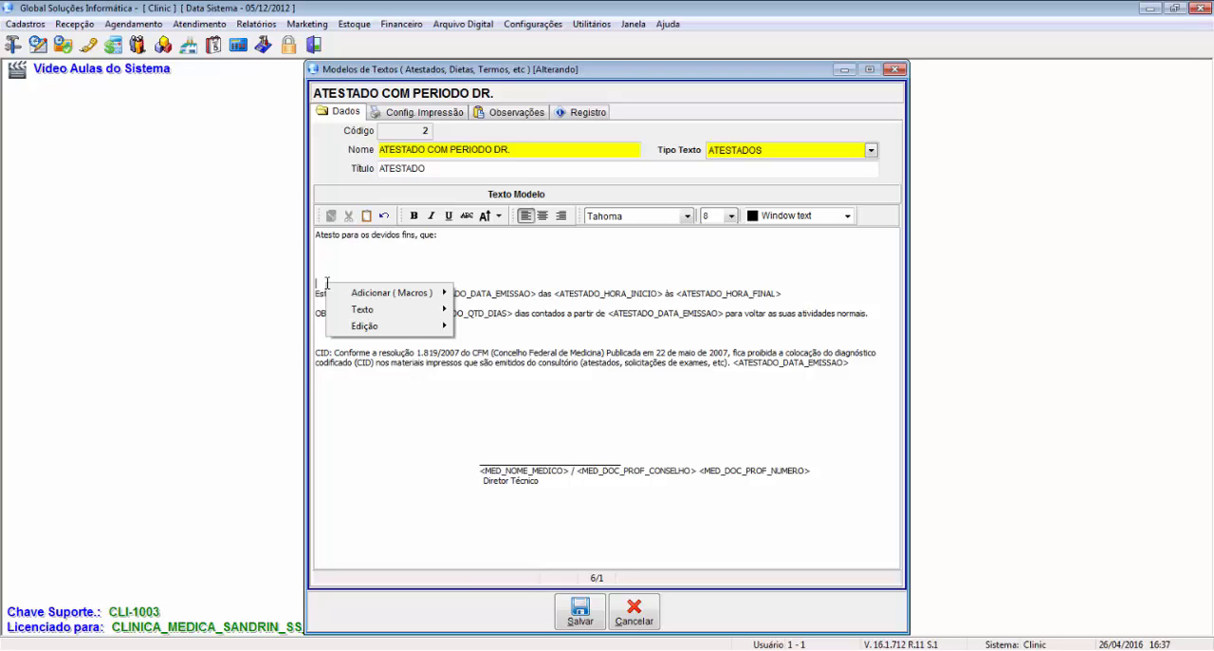
mouse_move(353, 296)
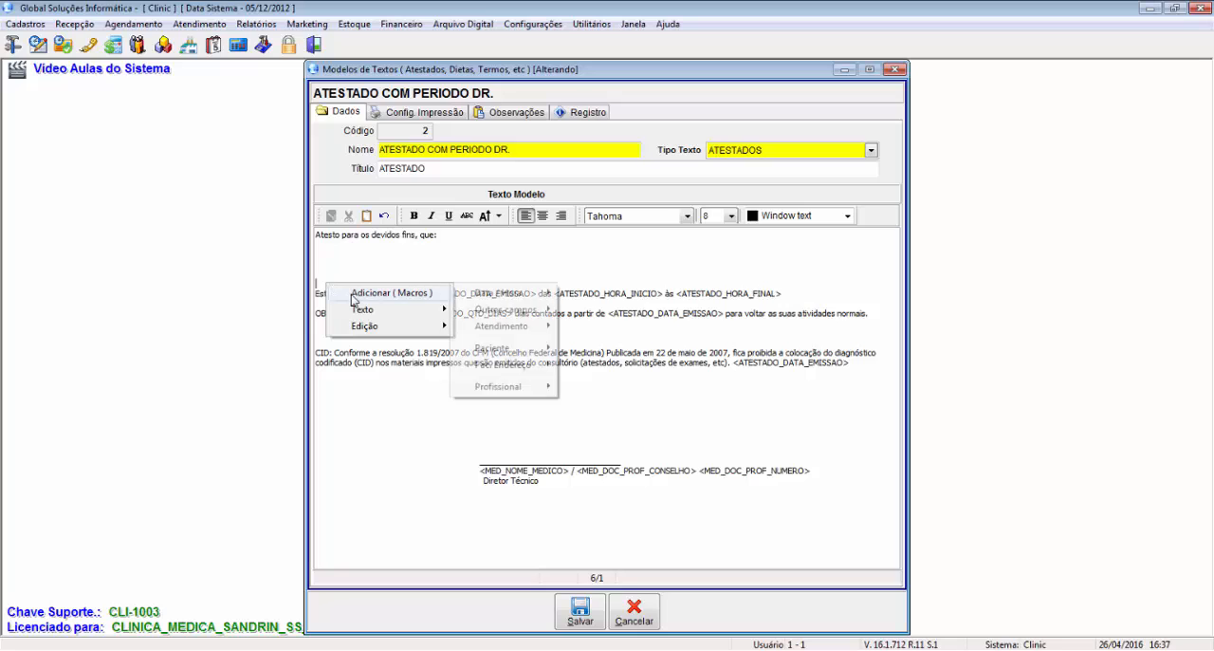
mouse_move(522, 357)
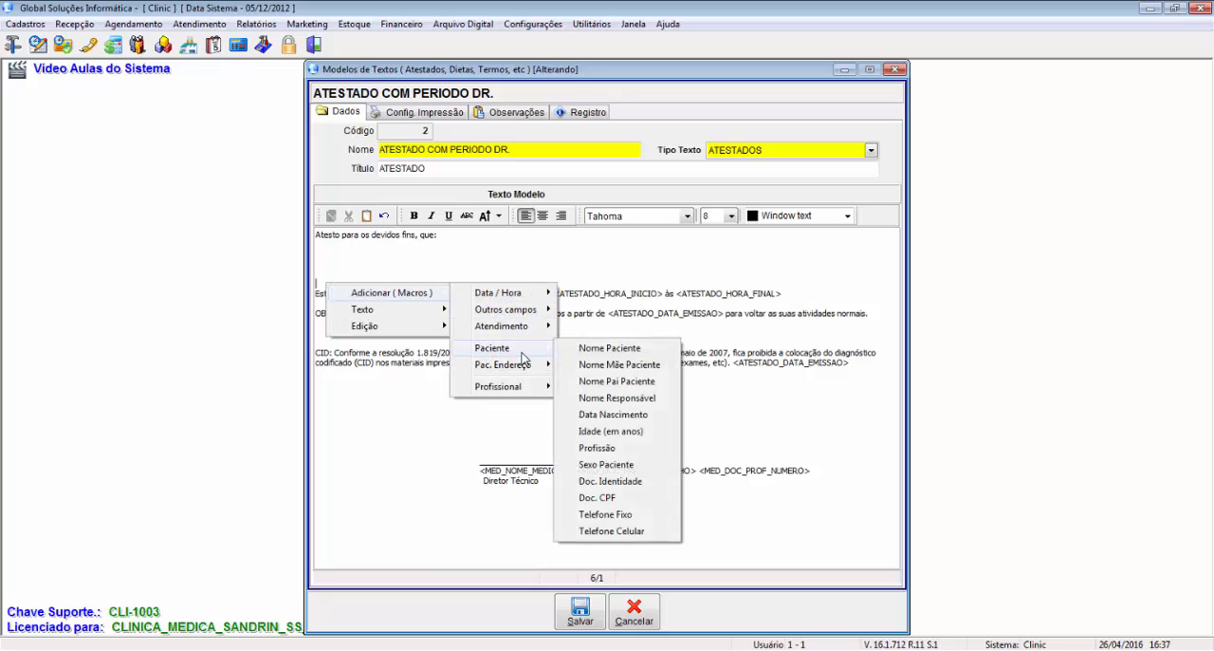
click(616, 351)
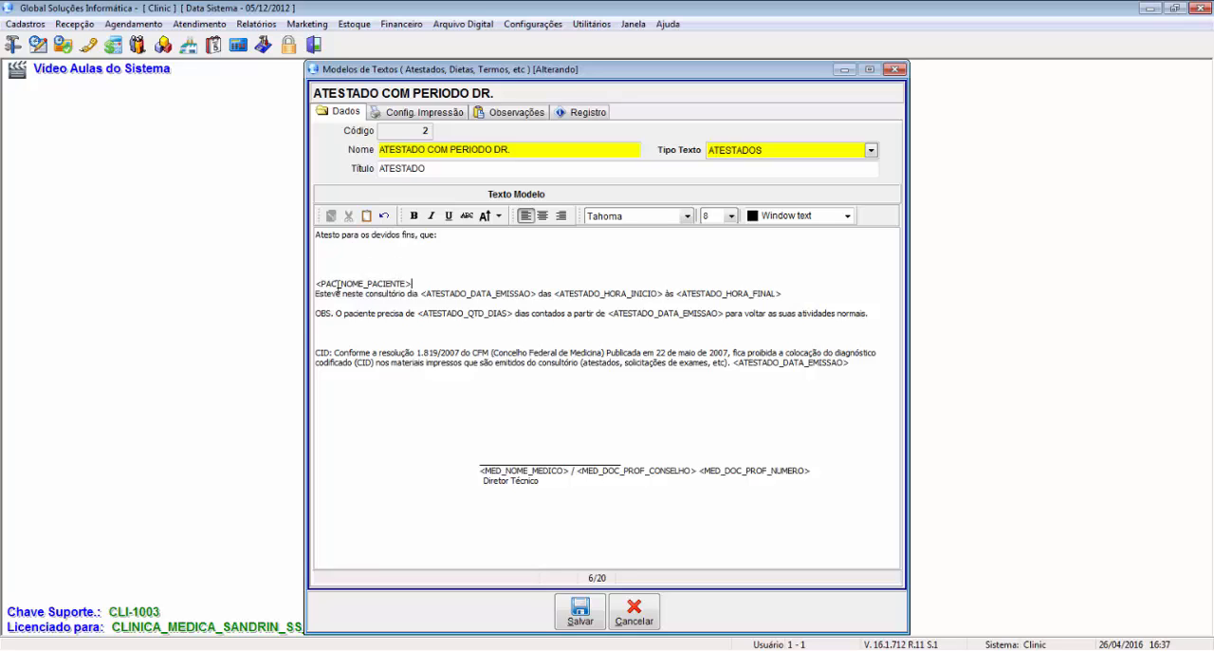
Step: Examine the issue-date field in the attendance sentence and the macro categories available for adding fields, including Atendimento and Paciente
drag(327, 282, 395, 283)
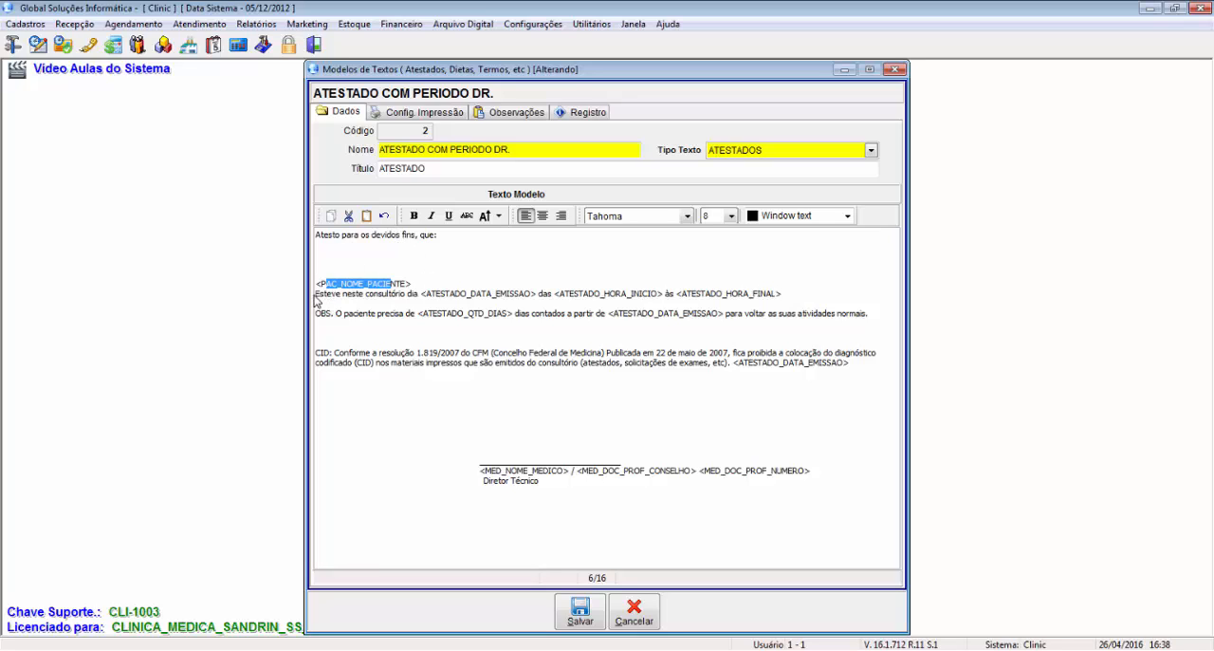
drag(324, 295, 536, 295)
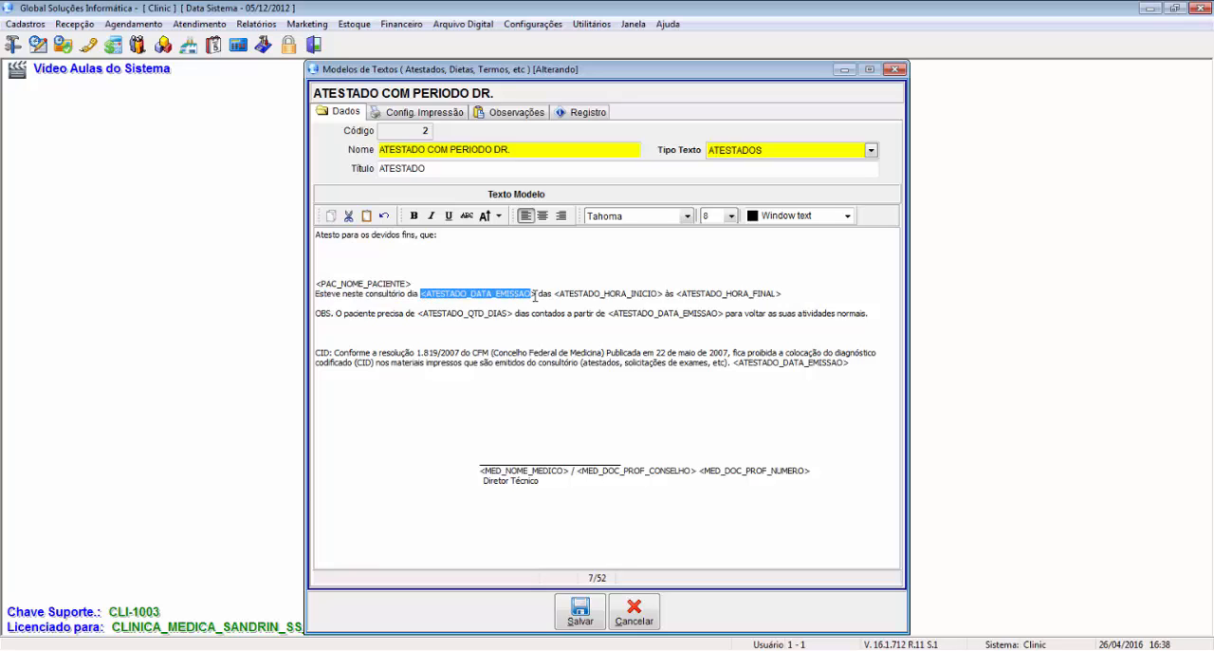
right_click(523, 298)
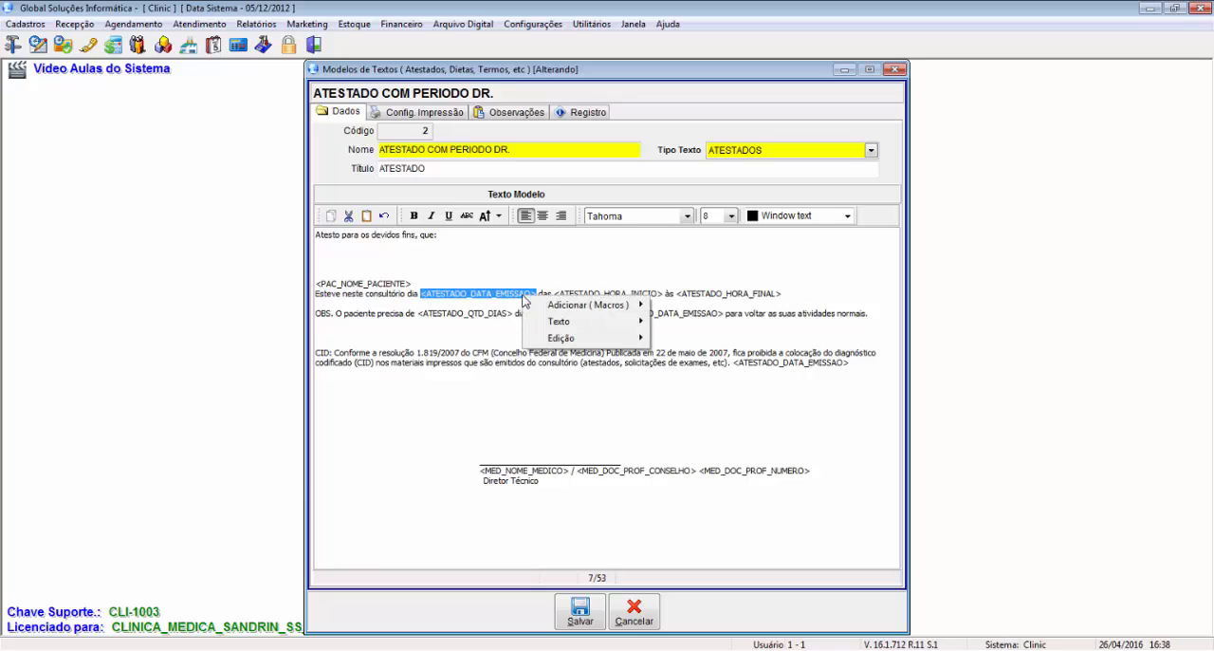
mouse_move(571, 309)
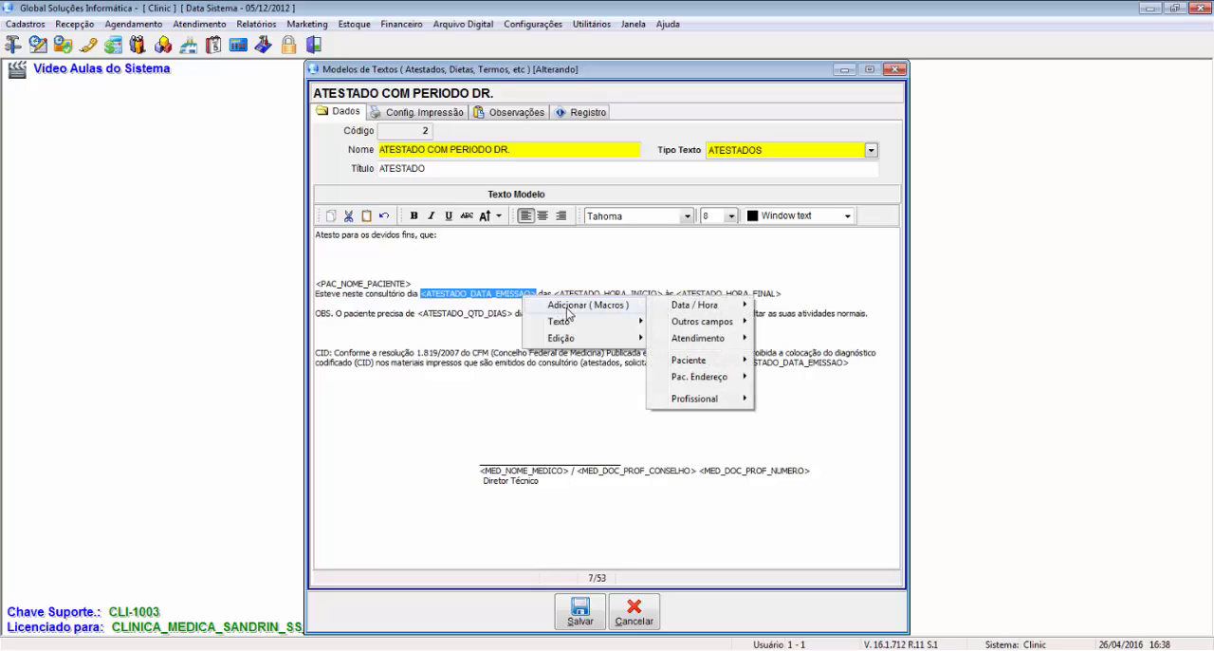
mouse_move(724, 311)
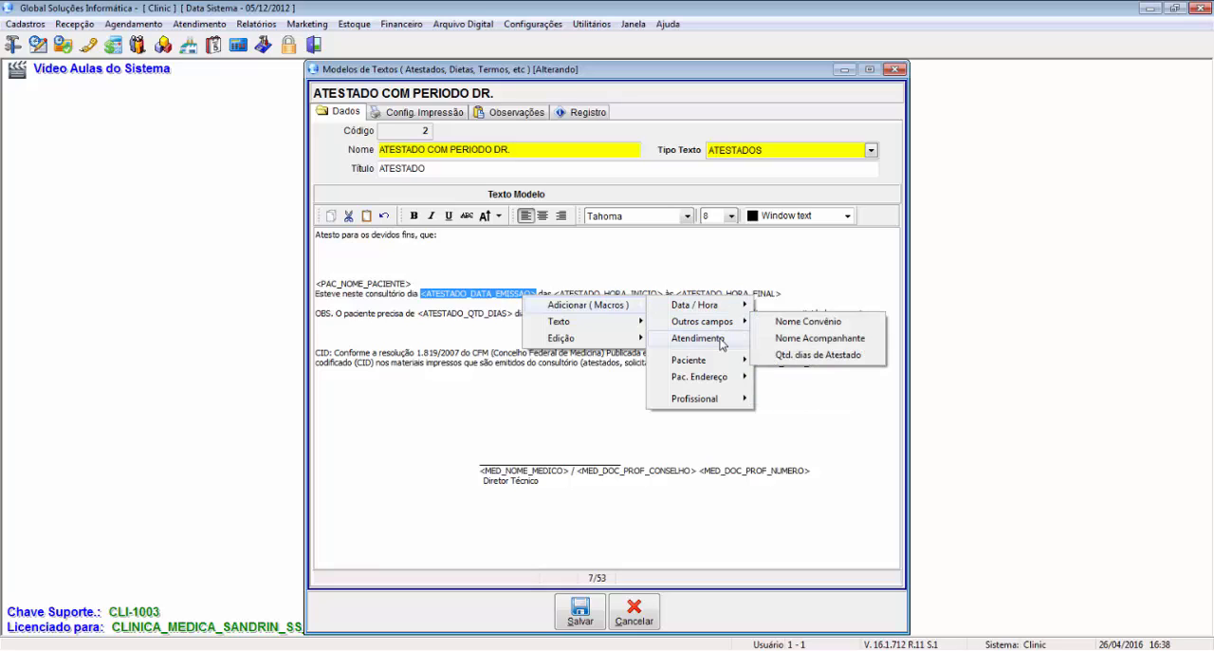
mouse_move(723, 366)
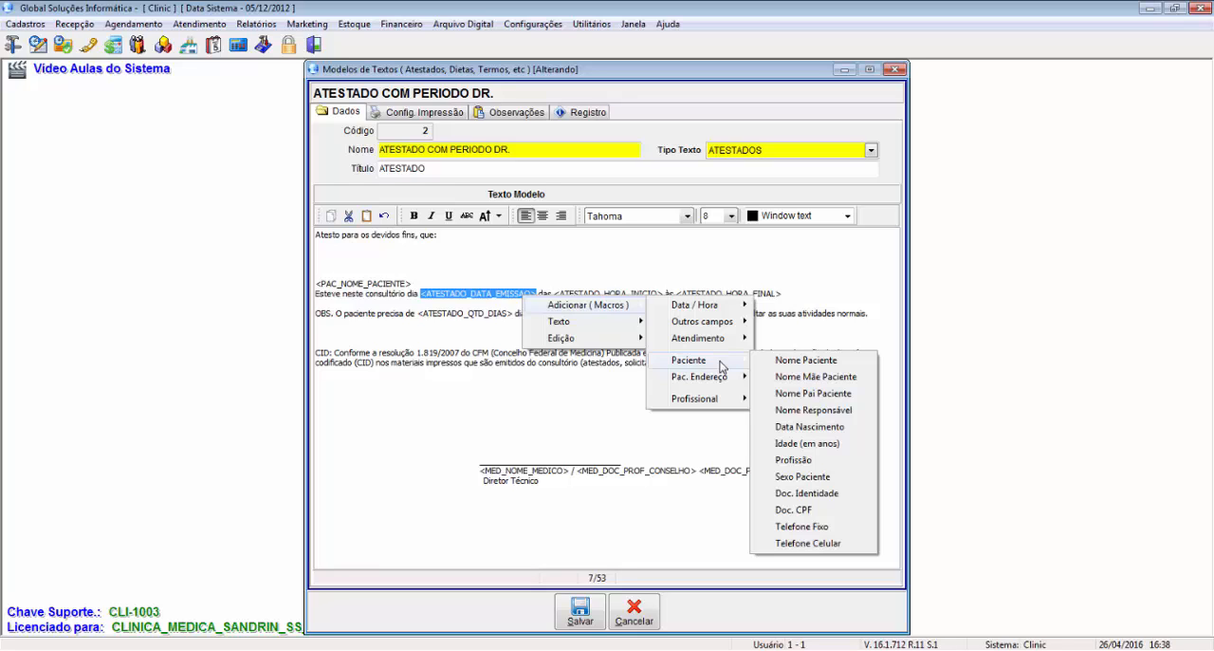
click(499, 408)
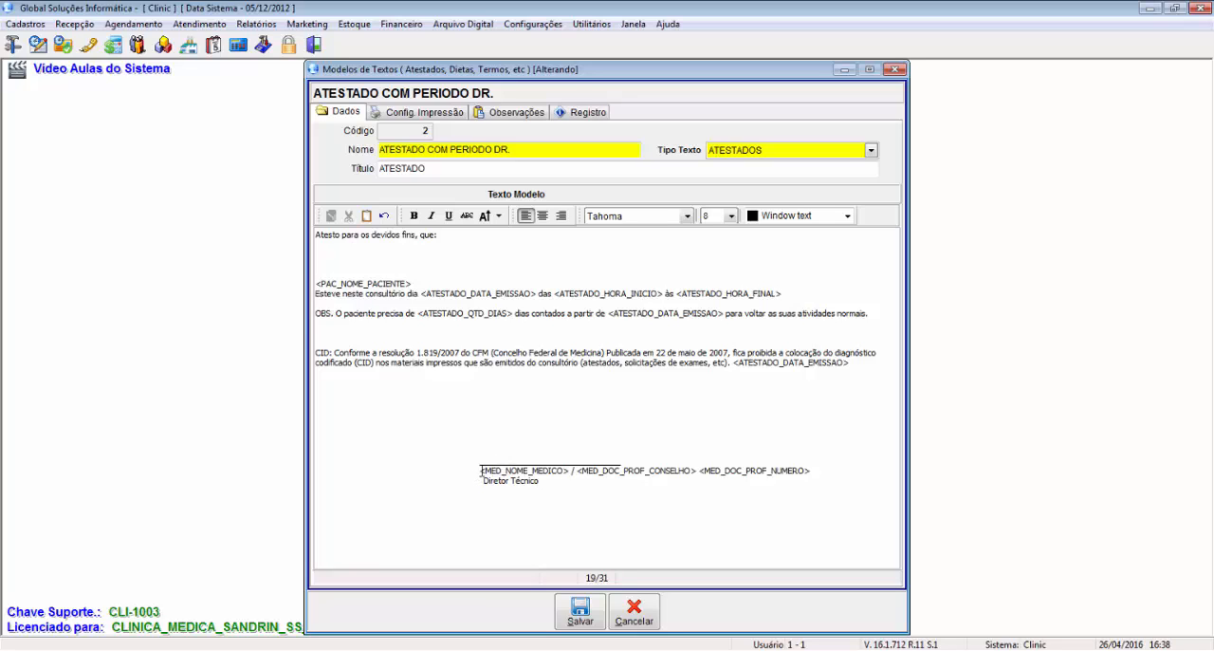
Step: Review the doctor name, council and registration number fields and the "Diretor Técnico" line in the signature block, including the available macro categories
drag(480, 470, 572, 471)
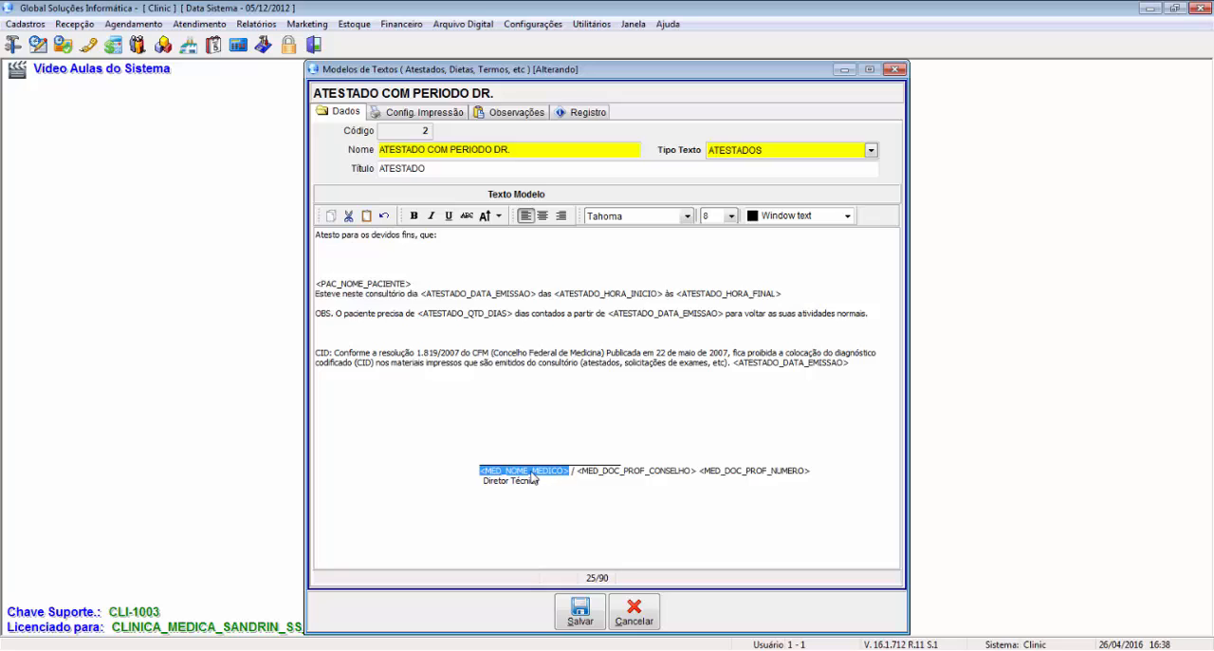
right_click(533, 477)
mouse_move(556, 484)
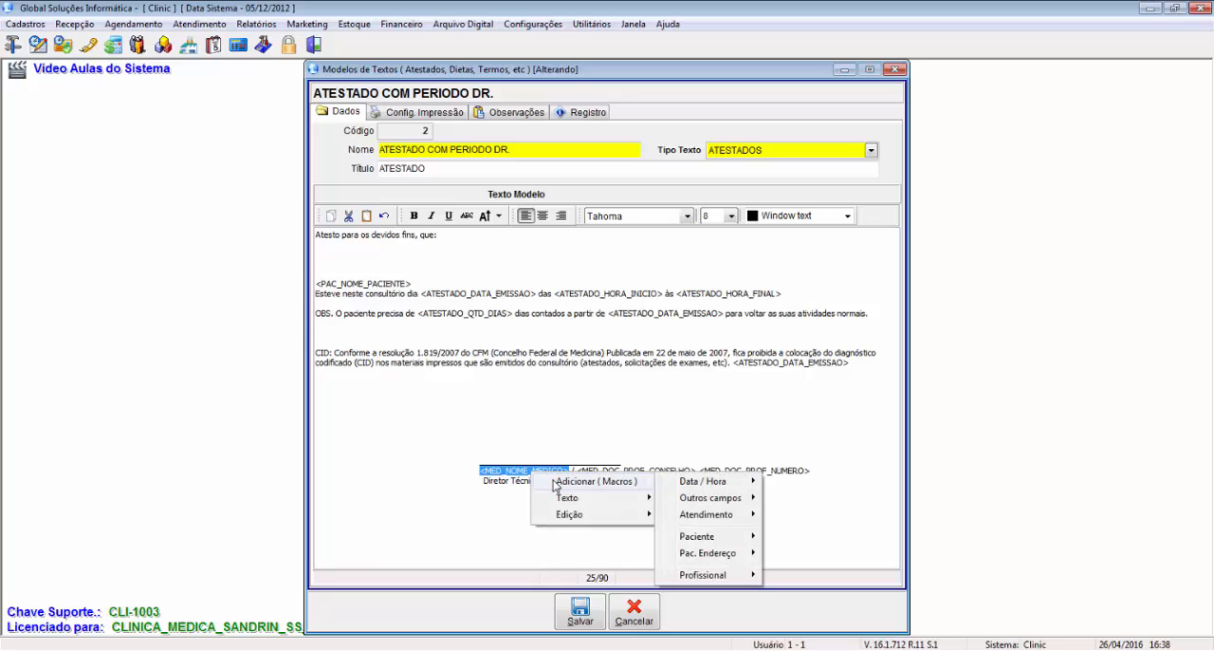
mouse_move(707, 575)
click(580, 471)
drag(580, 472, 698, 471)
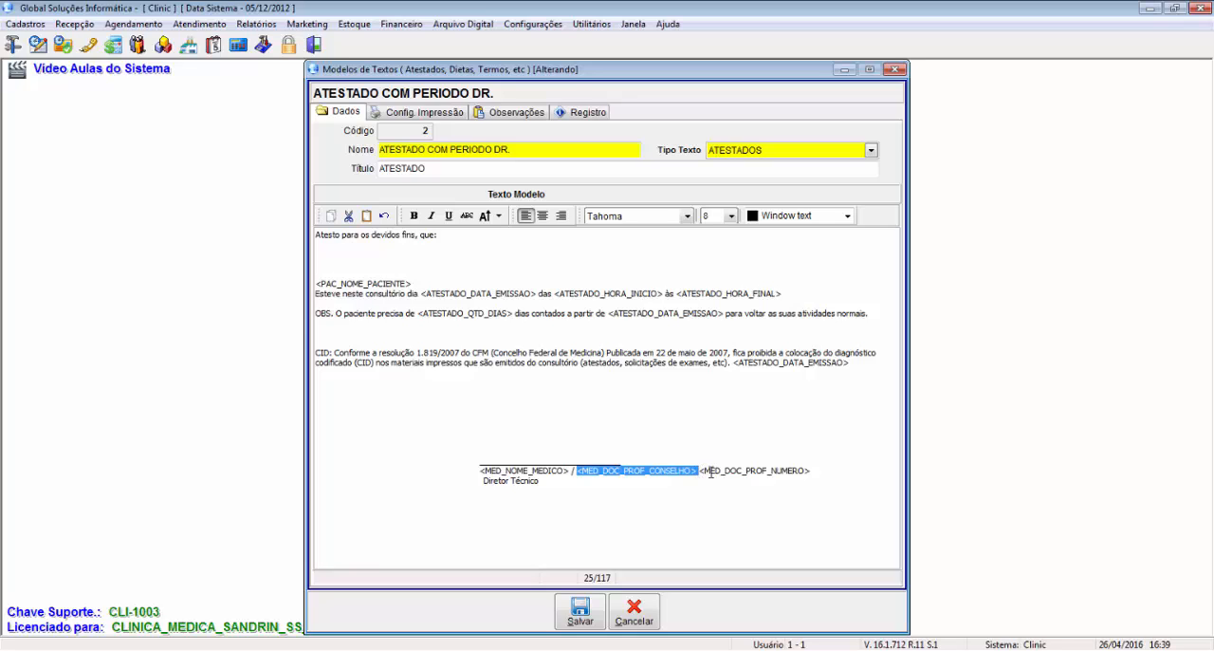
drag(699, 471, 812, 471)
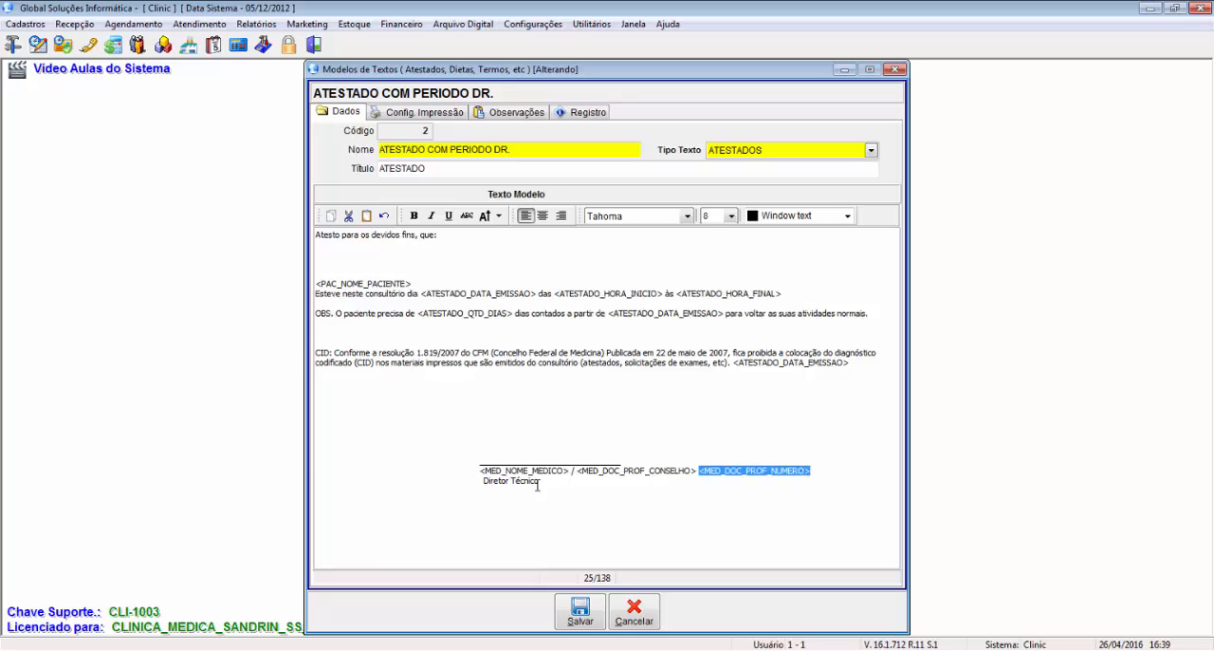
drag(482, 481, 559, 481)
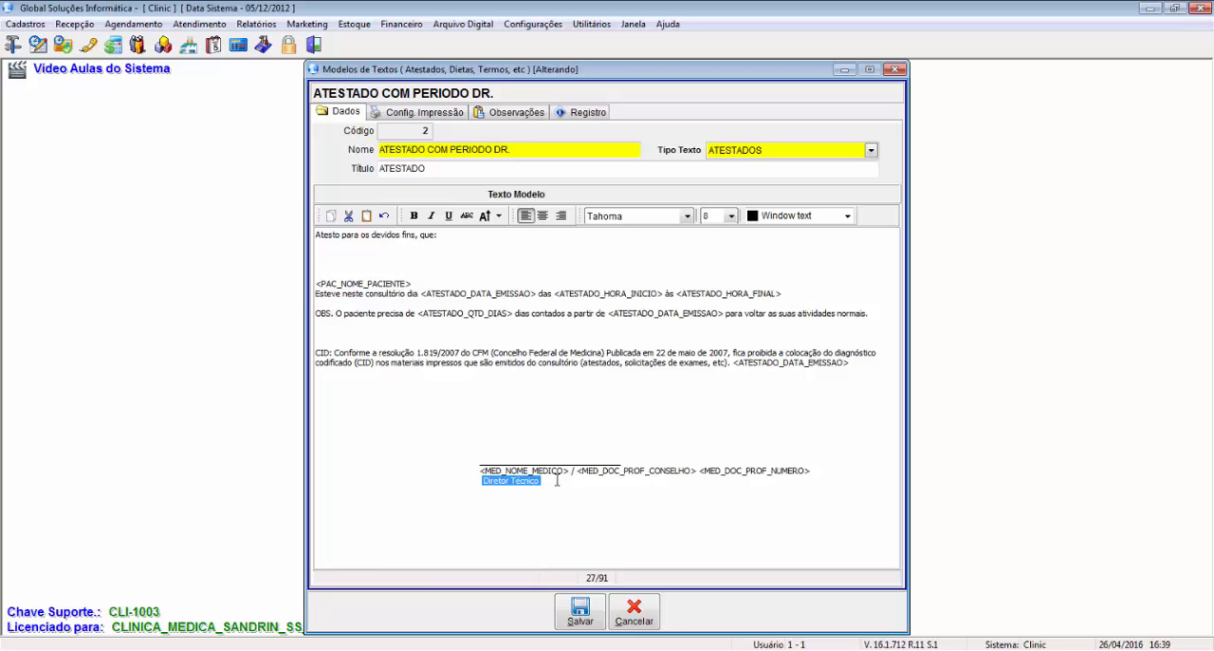
Step: Look over the whole template text and the Paciente macros available for the patient name field
drag(560, 481, 316, 234)
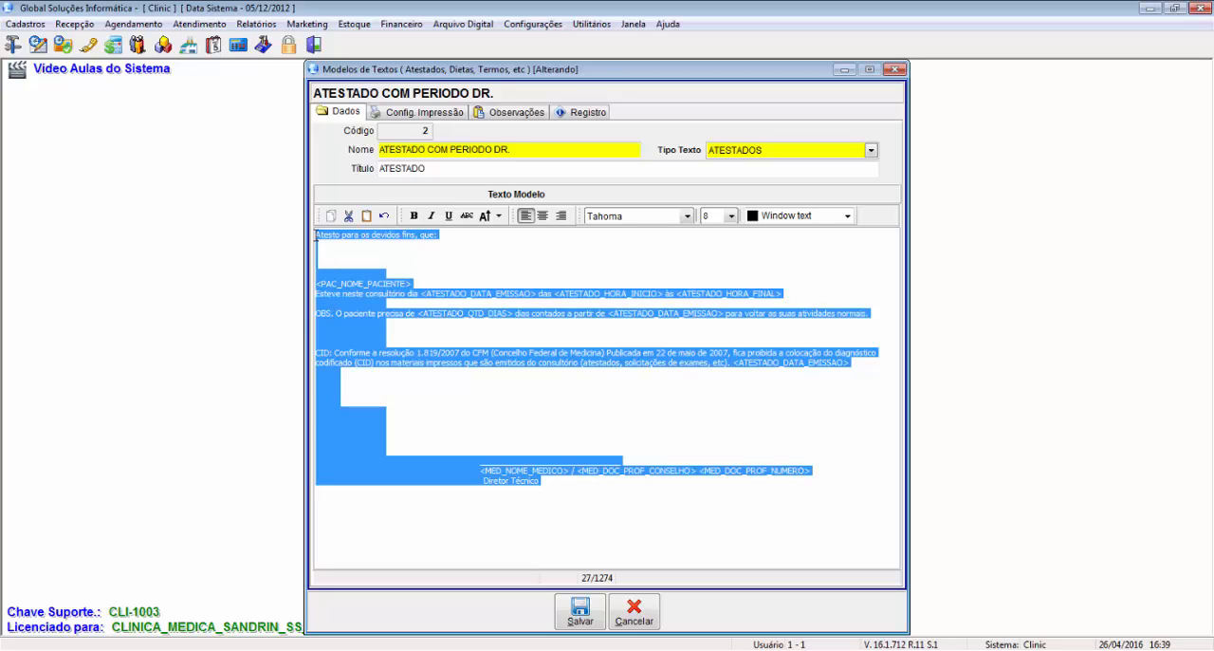
drag(411, 285, 322, 292)
right_click(322, 290)
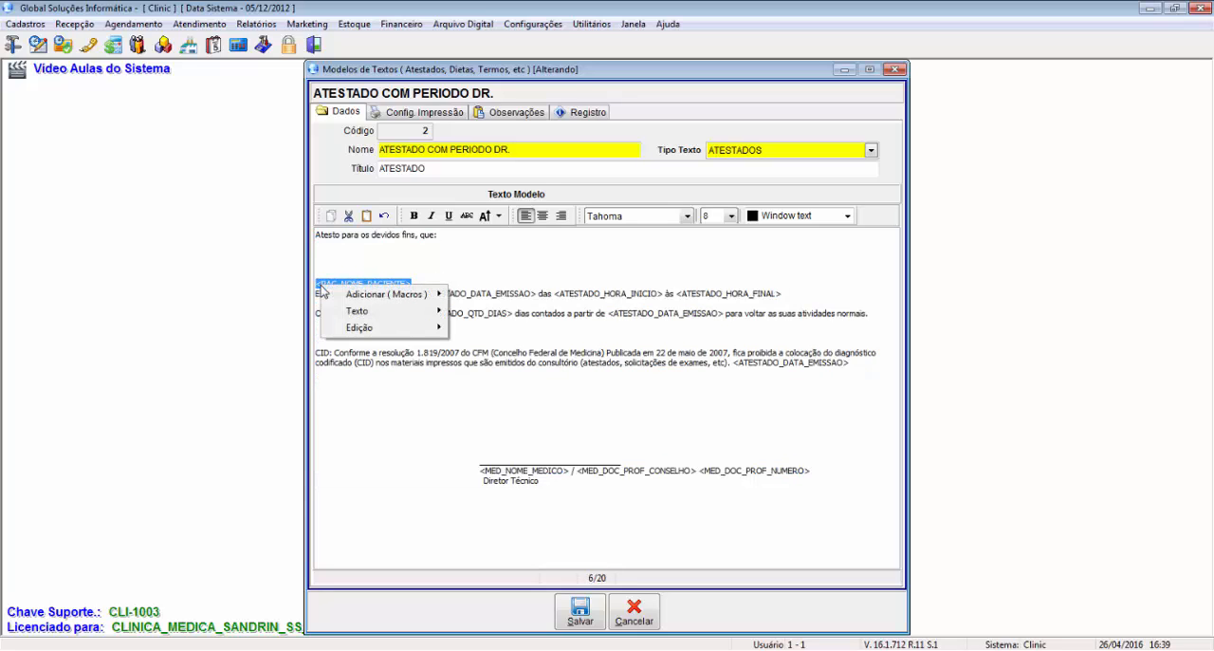
mouse_move(408, 295)
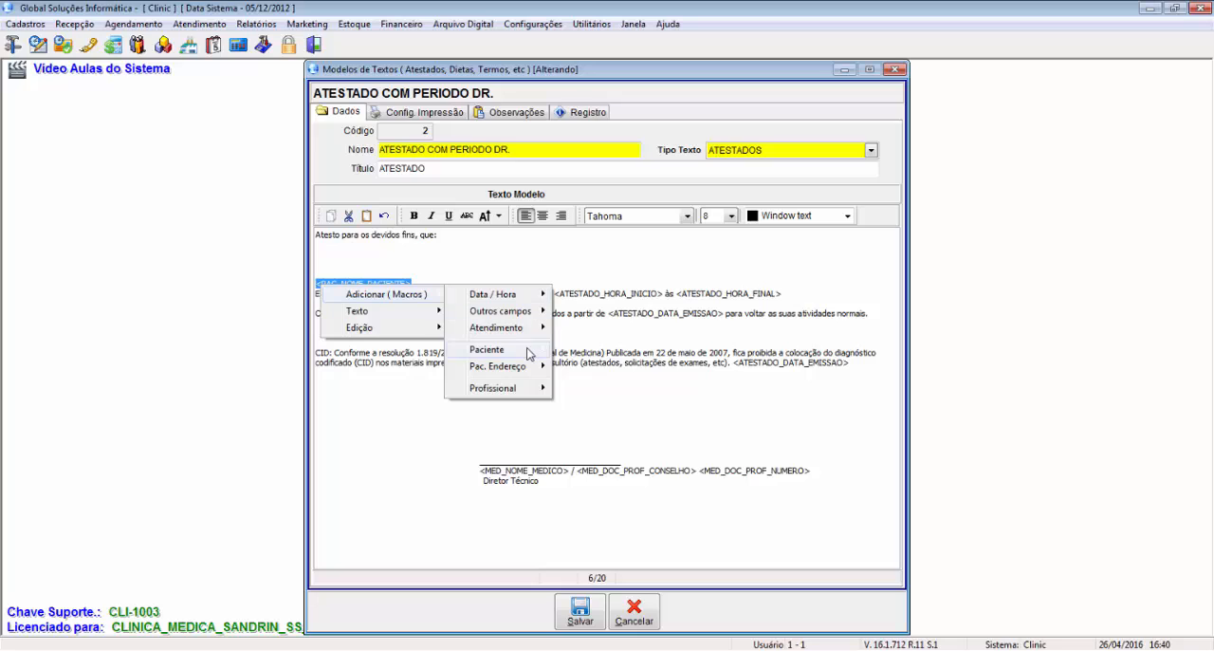
mouse_move(529, 354)
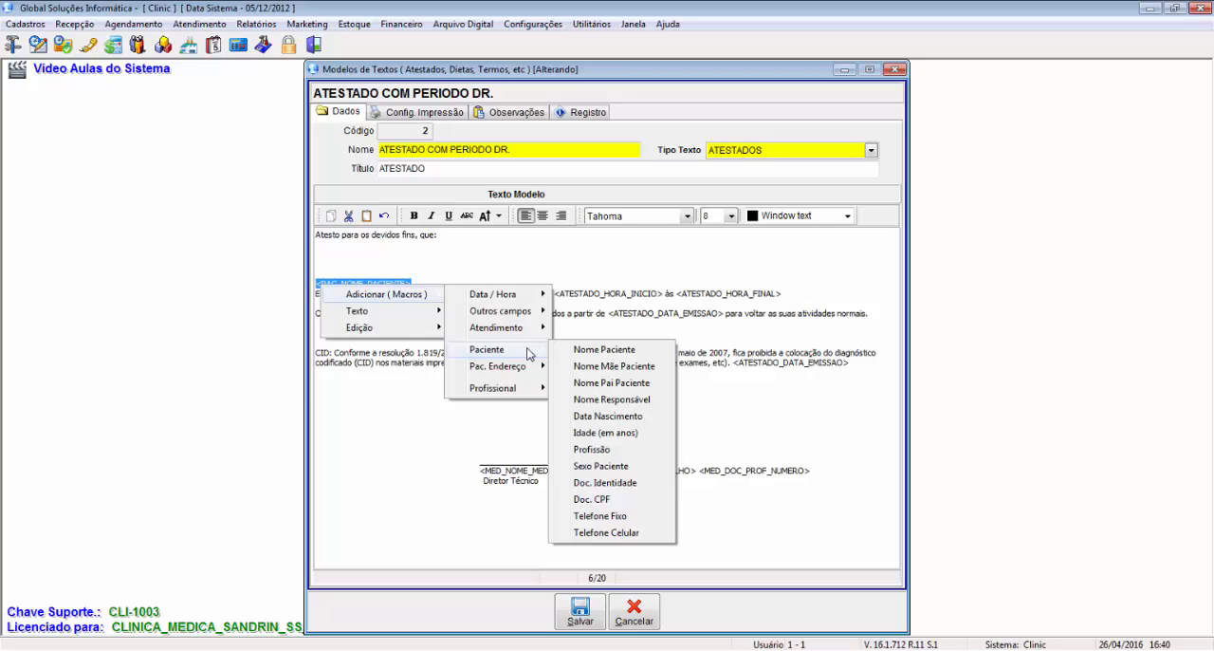
Step: Check the template's name and title and view the options for its text type
click(470, 150)
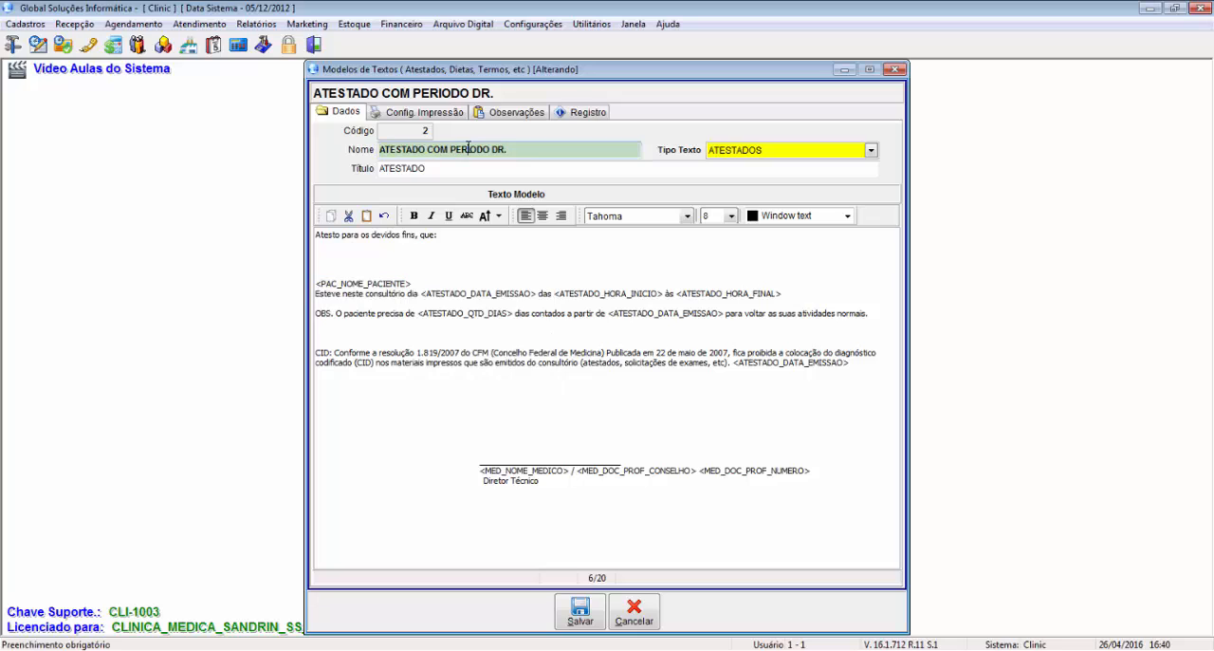
drag(381, 151, 548, 147)
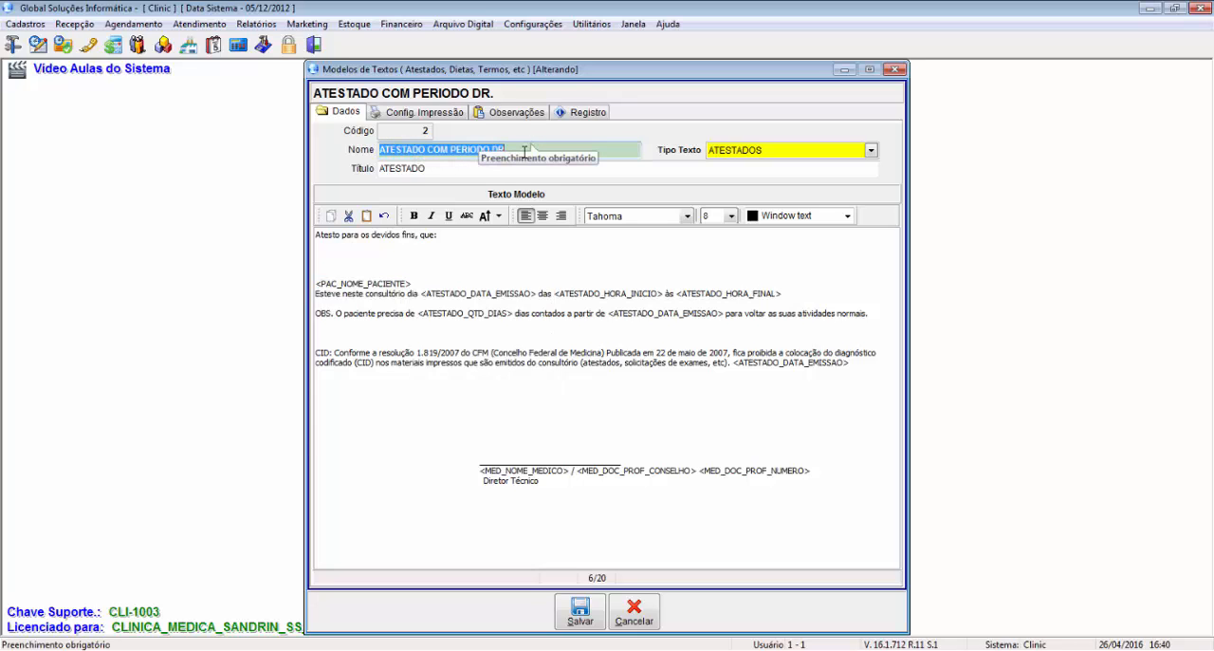
key(Tab)
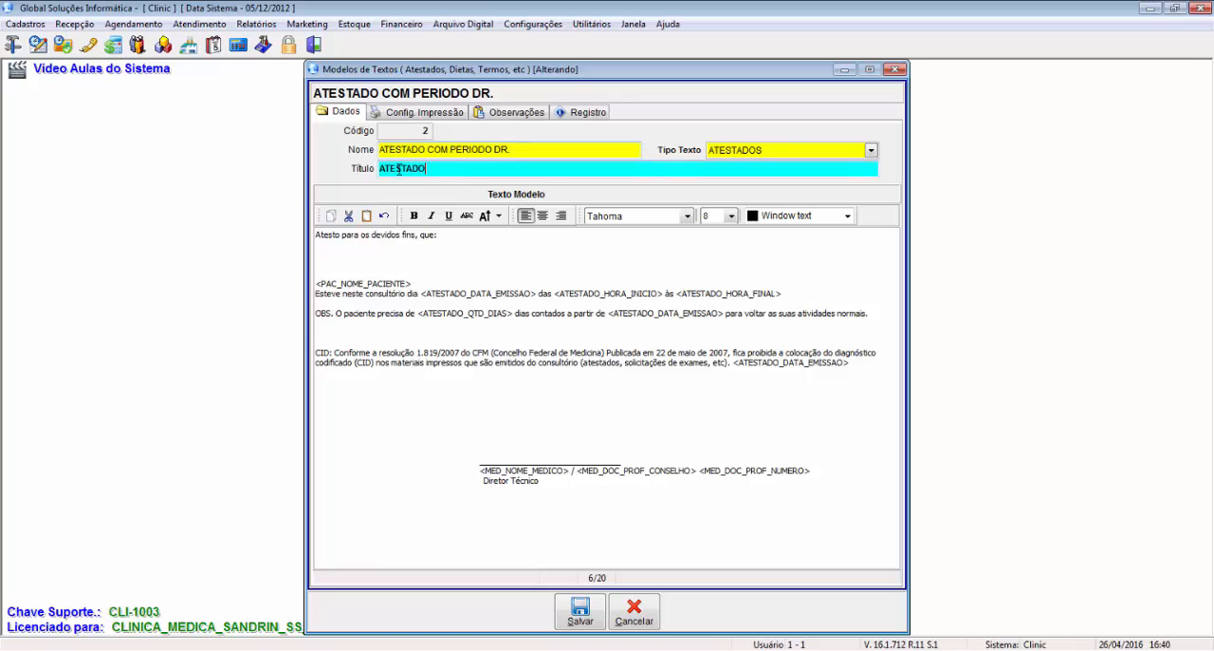
click(870, 150)
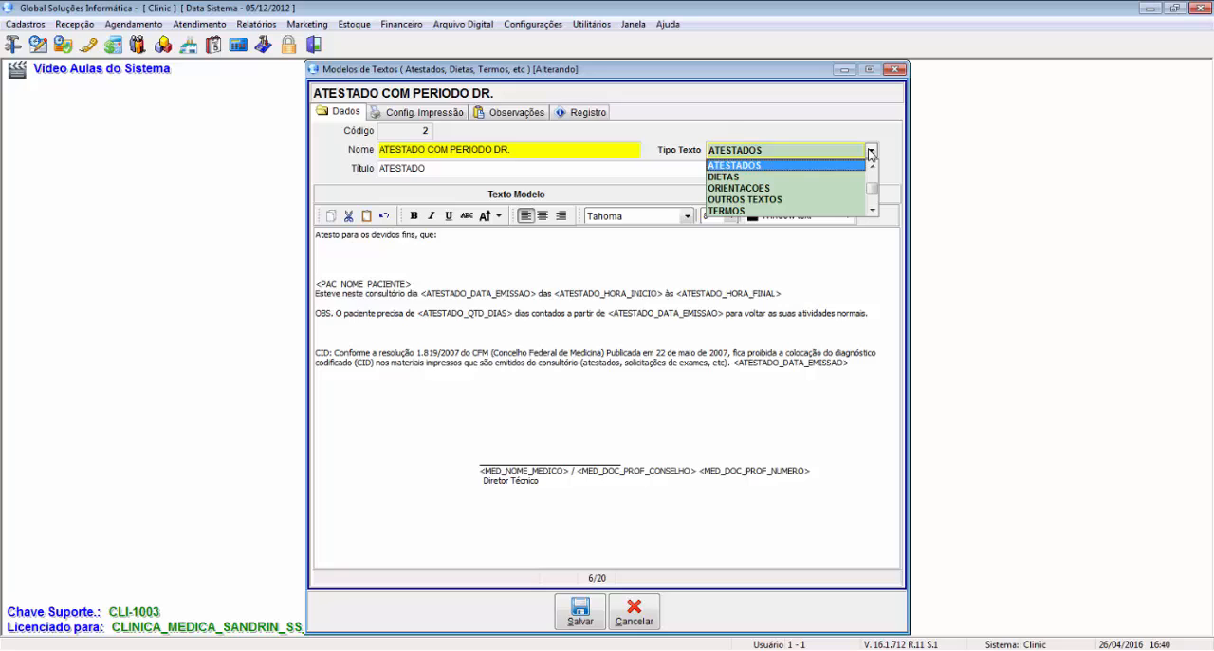
key(Escape)
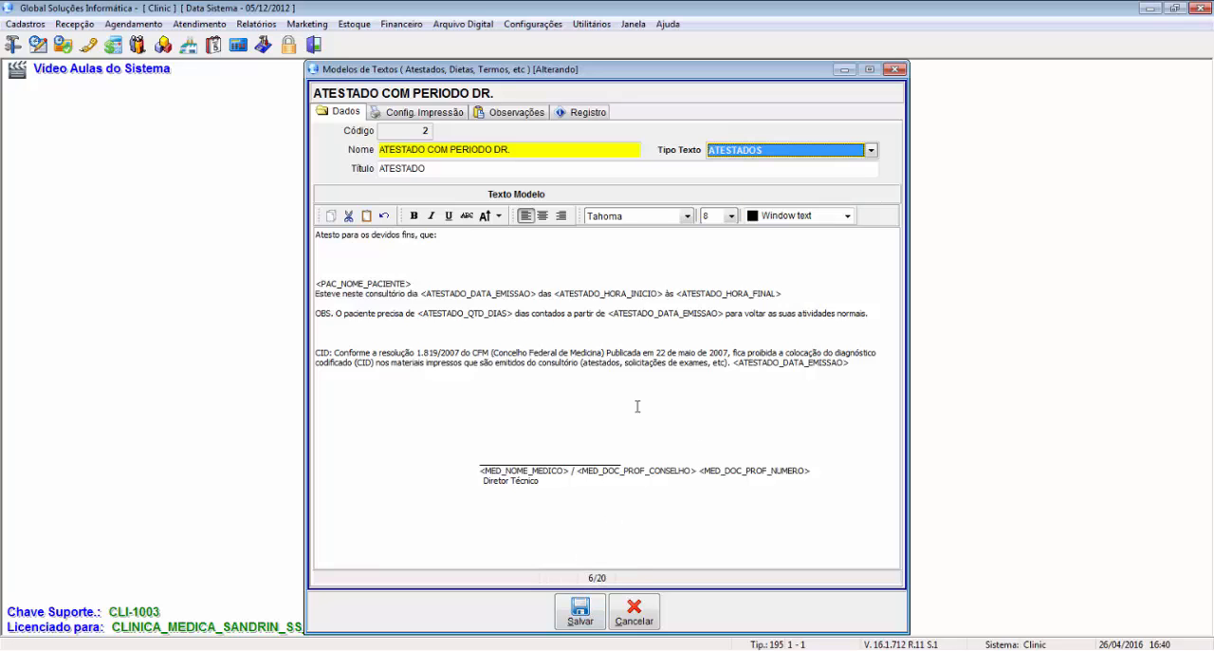
Step: Save the edited template and switch from the template list to Emissão de Textos (Atestados, Dietas, Termos, etc)
click(579, 611)
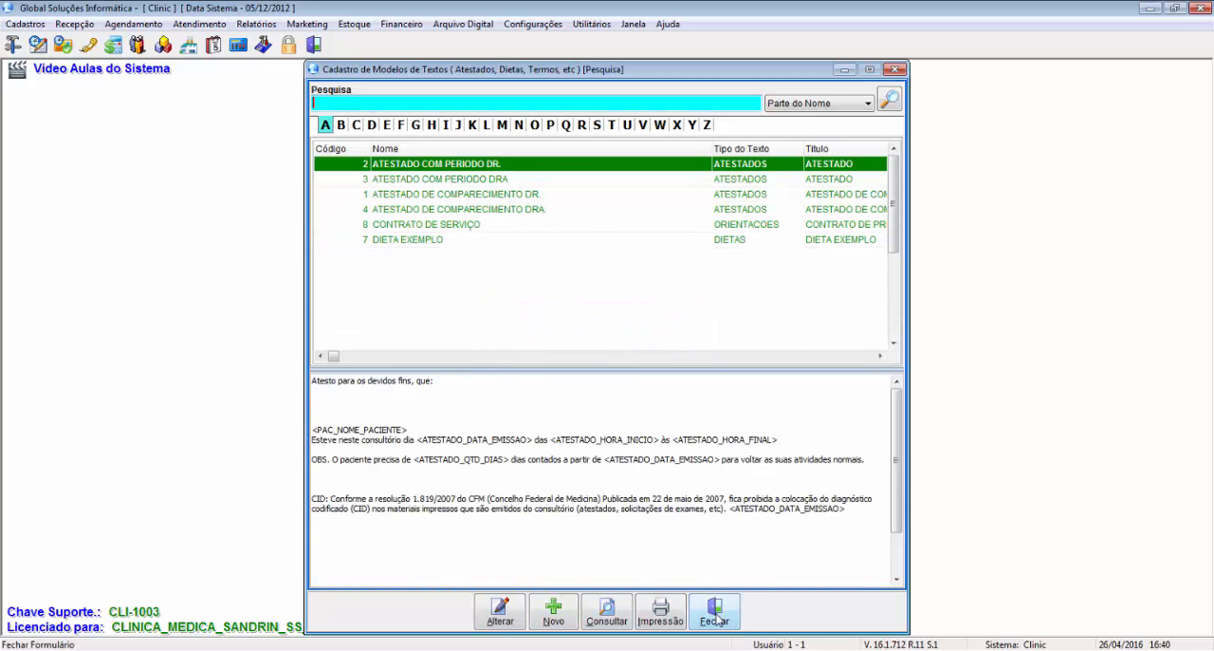
click(715, 619)
click(209, 27)
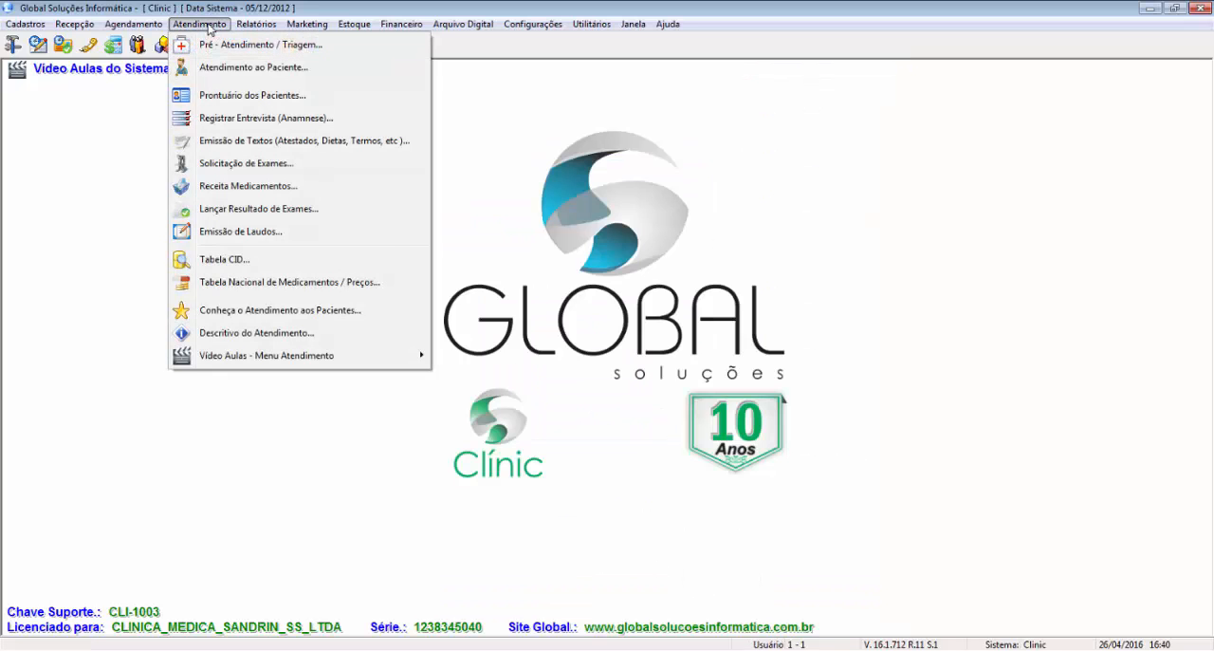
click(238, 141)
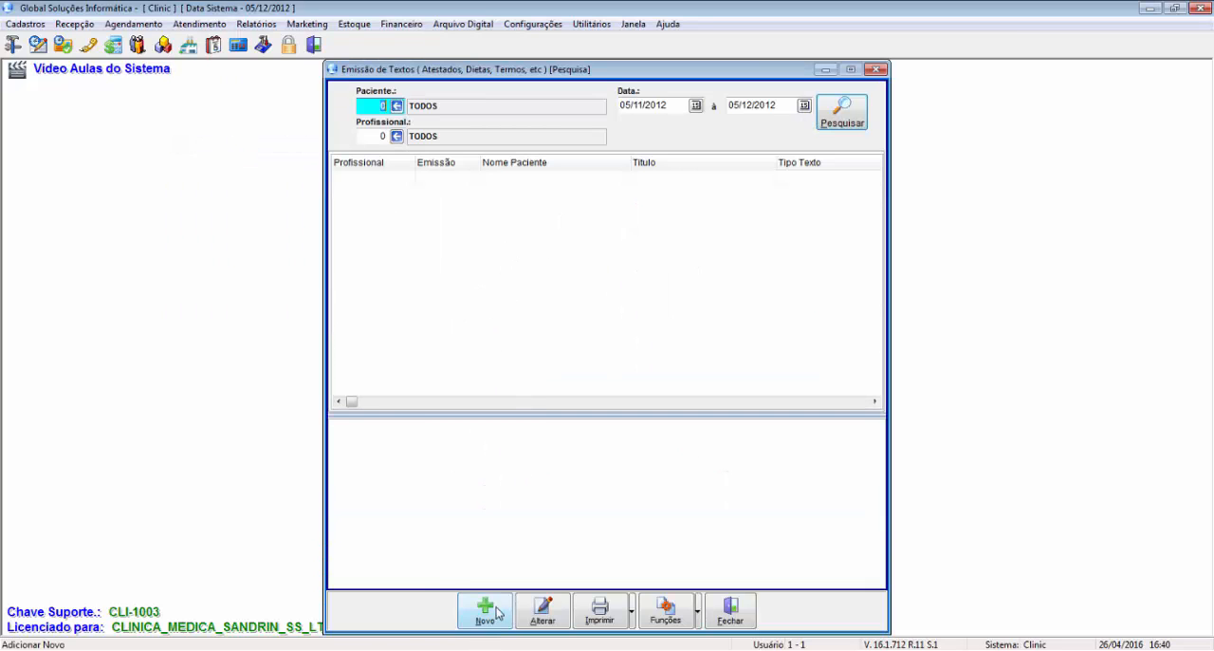
Step: Start a new text record, keeping the proposed professional, and enter the patient's code to identify the patient
click(486, 612)
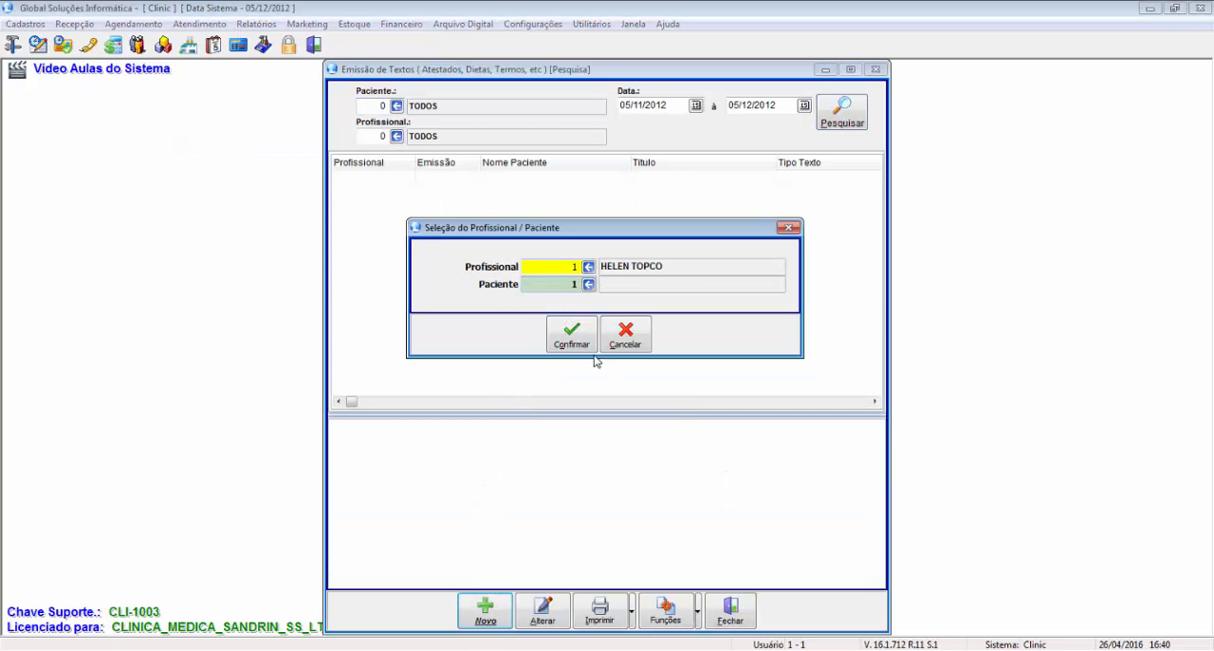
text(1000)
click(586, 334)
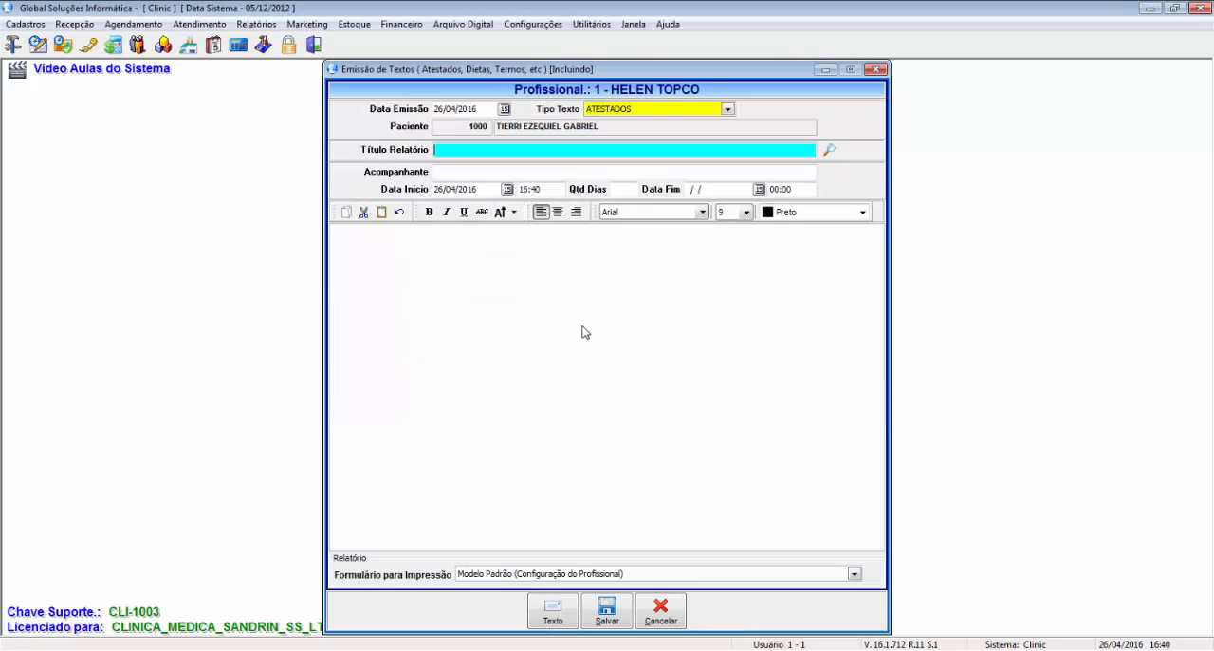
Step: Set Qtd Dias to 5 and fill the certificate from the "ATESTADO COM PERIODO DR." text template
click(622, 188)
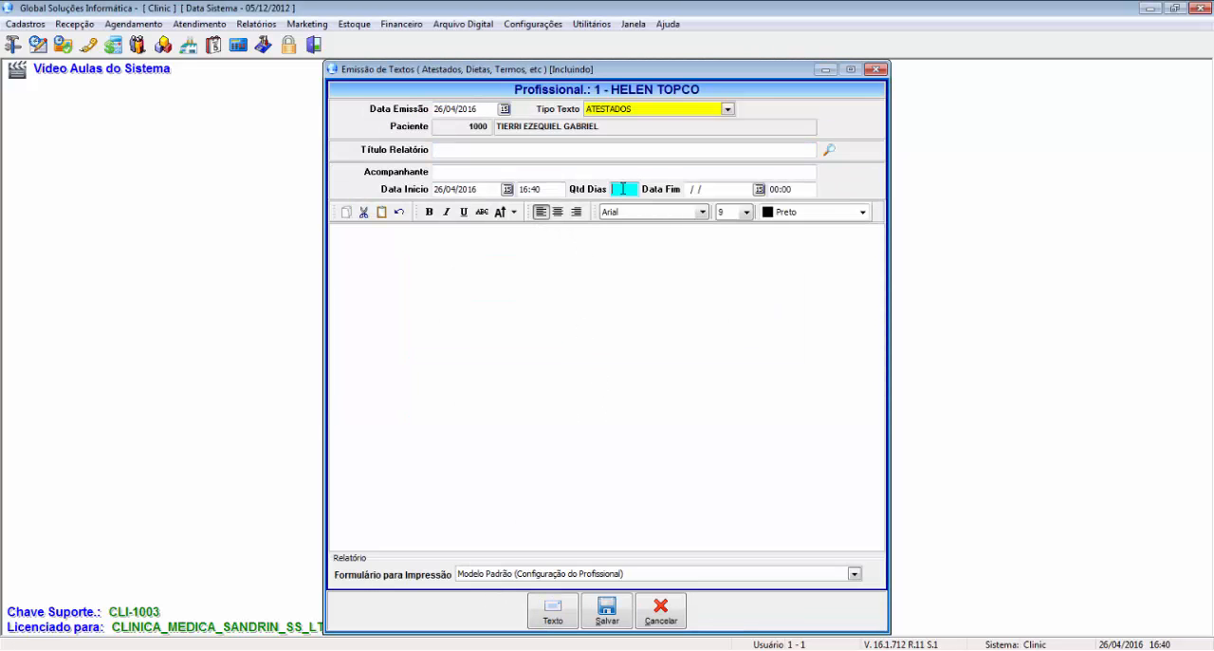
click(552, 609)
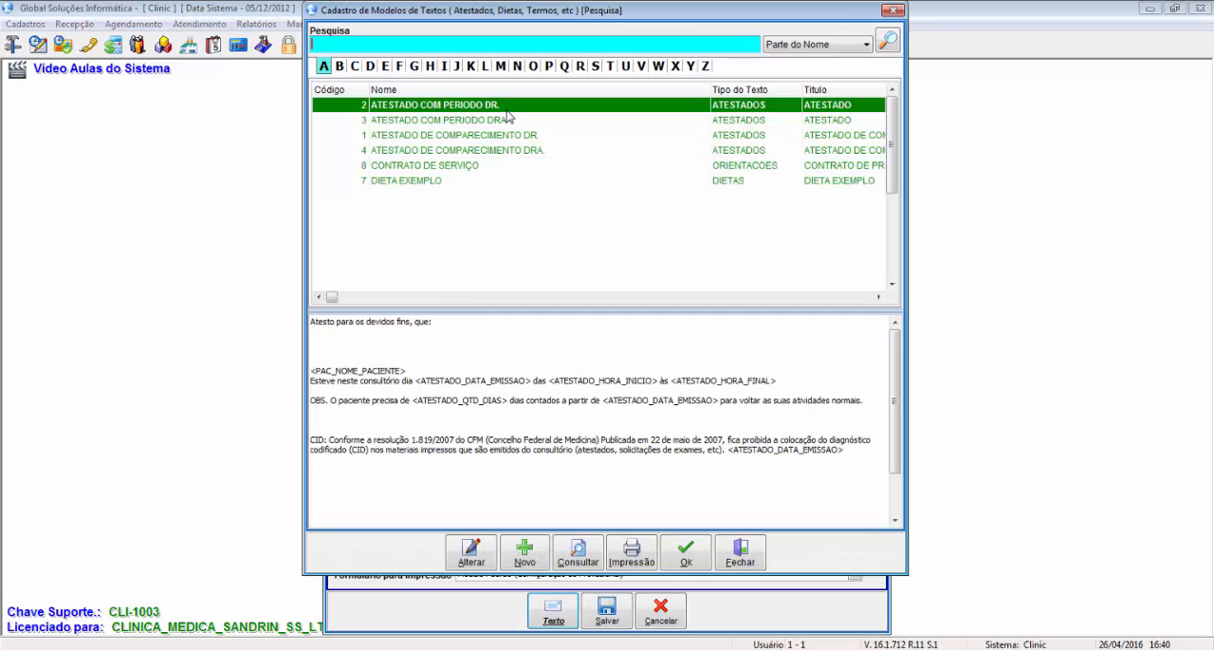
click(686, 554)
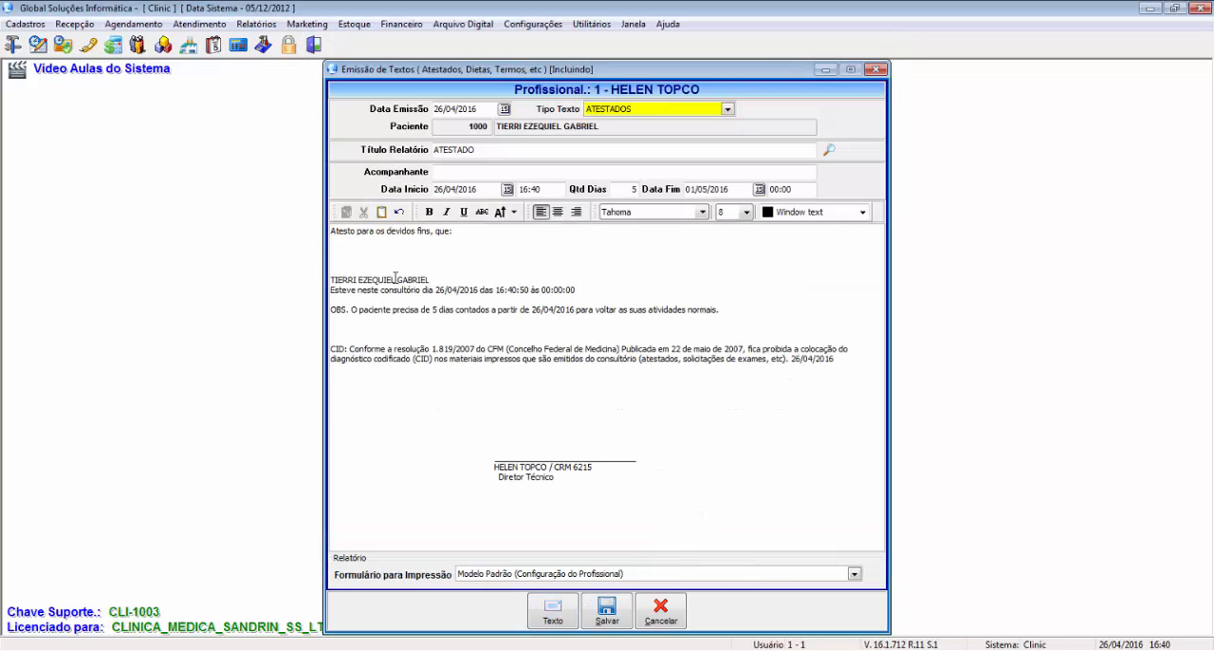
Step: Check the patient name, attendance line and number of days in the certificate text, and save the record
drag(338, 280, 565, 287)
drag(431, 310, 440, 311)
click(619, 604)
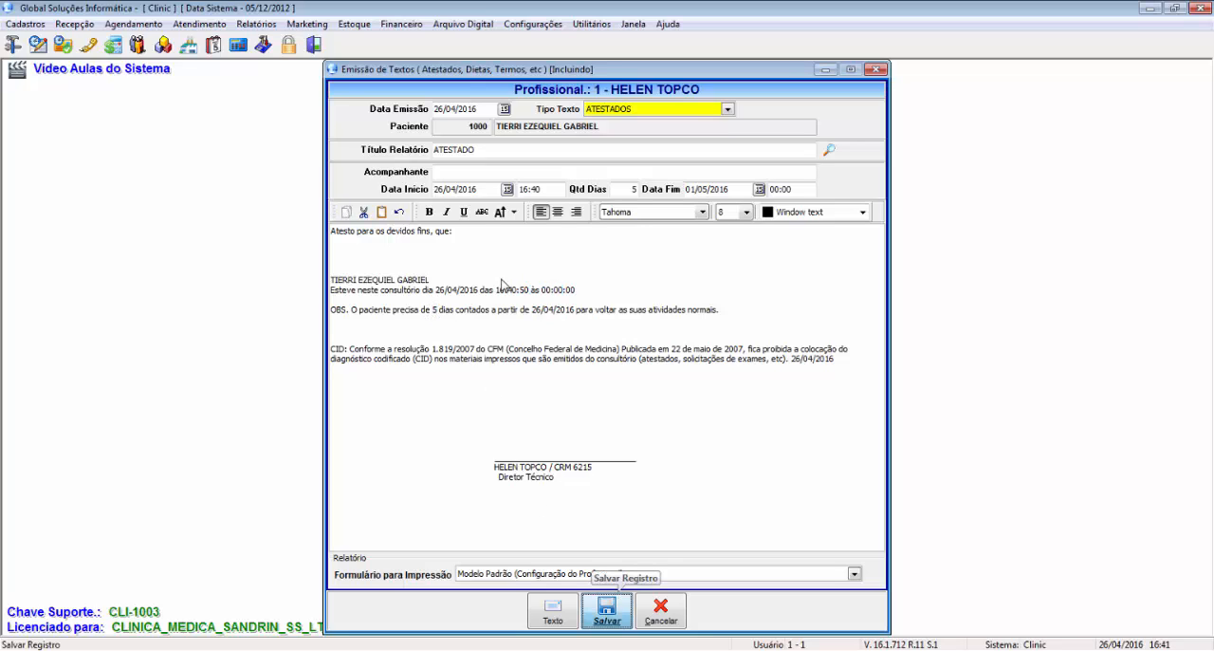